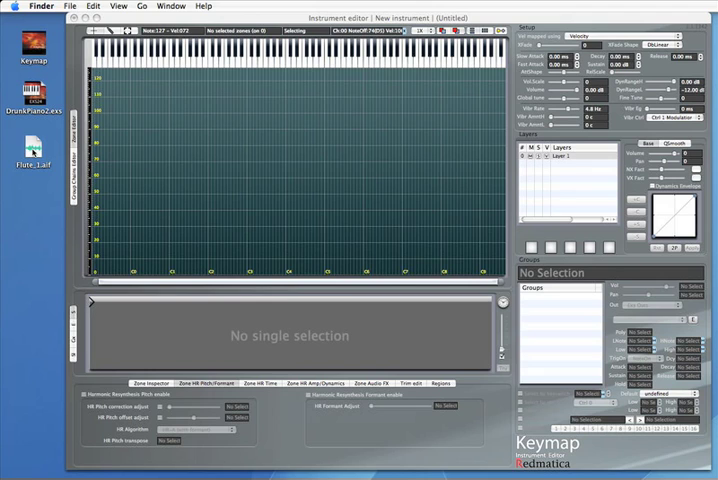
- Drag Flute_1.aif from the desktop onto the Keymap zone grid as one zone
click(33, 150)
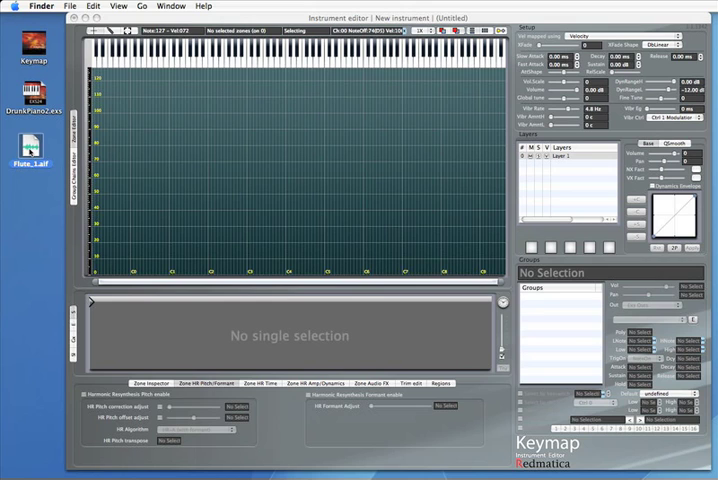
drag(30, 150, 310, 128)
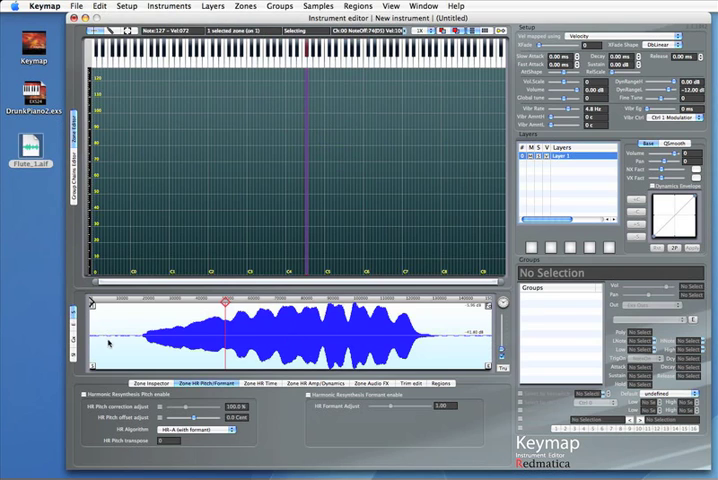
- Trim the silence from the flute sample's start and end, then play a note to hear it
click(303, 338)
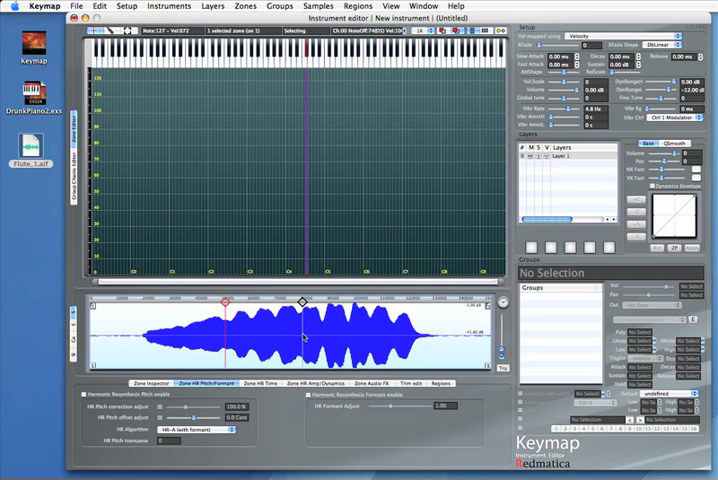
key(Return)
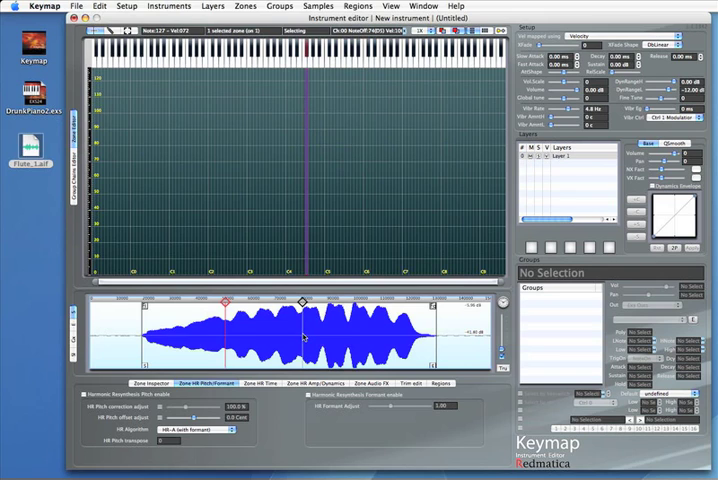
scroll(303, 337, up, 3)
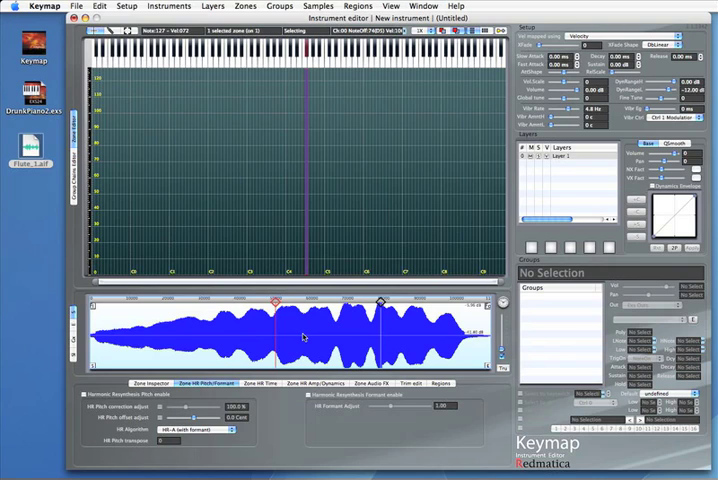
click(307, 50)
- Automap the flute zone using pitch analysis root notes from the zone grid menu
right_click(308, 124)
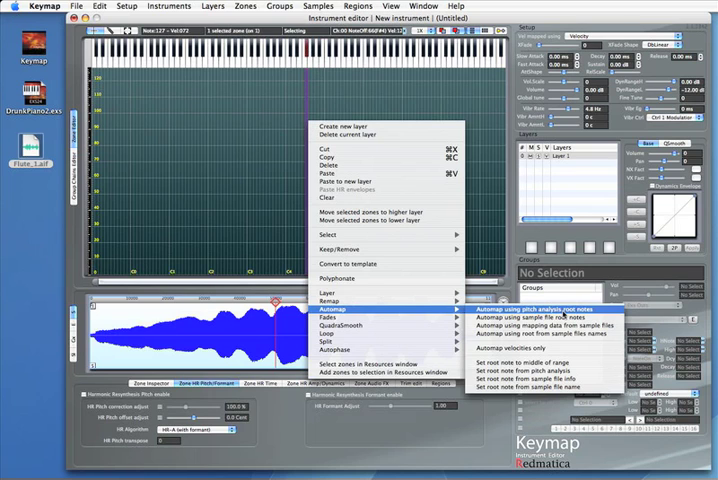
click(530, 302)
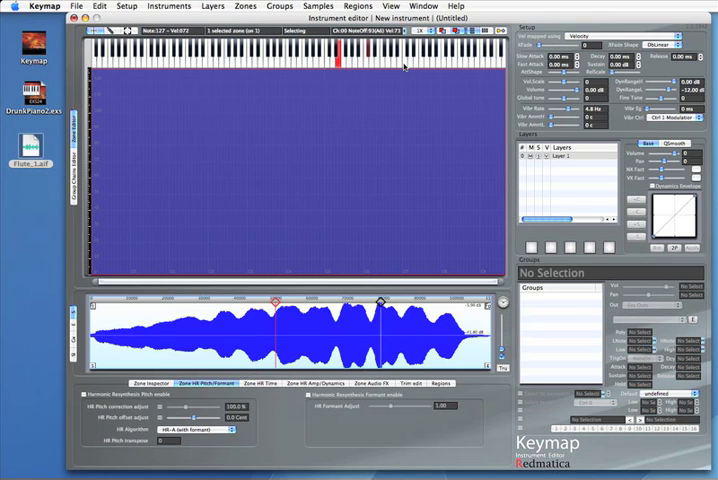
- Polyphonate the flute zone with Low range -12 and High range 12, creating 25 zones
right_click(396, 100)
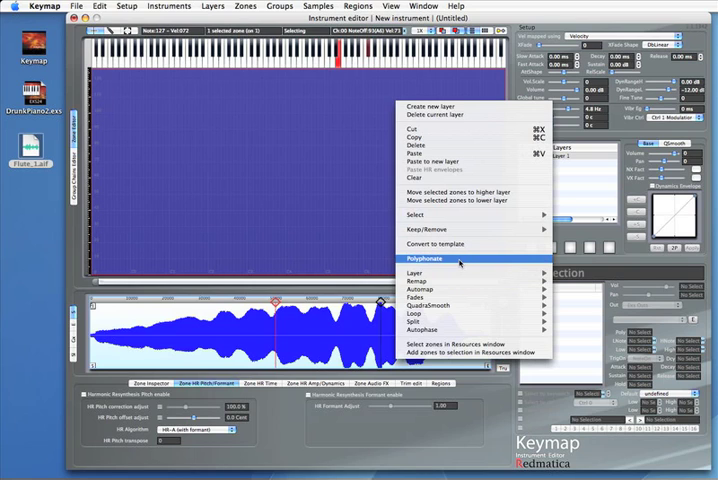
click(459, 259)
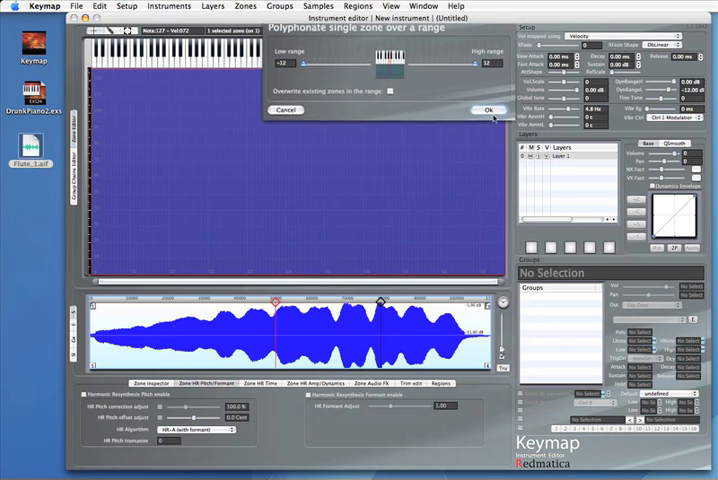
click(490, 114)
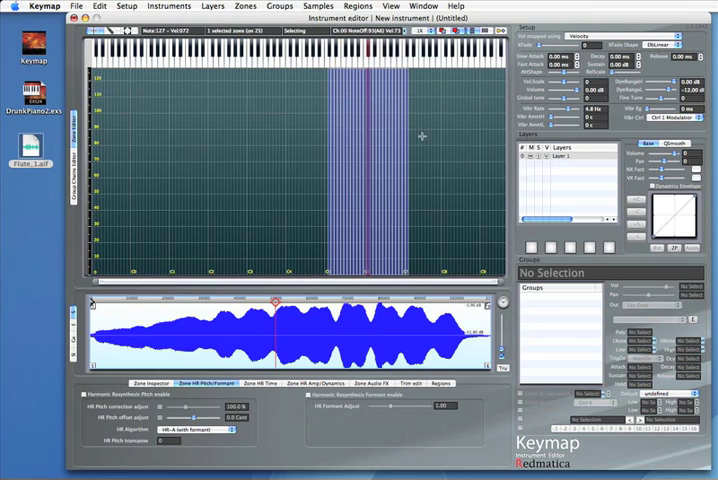
- Set HR Algorithm to HR-B (no formant) on all 25 zones and show the Zone Inspector
click(198, 430)
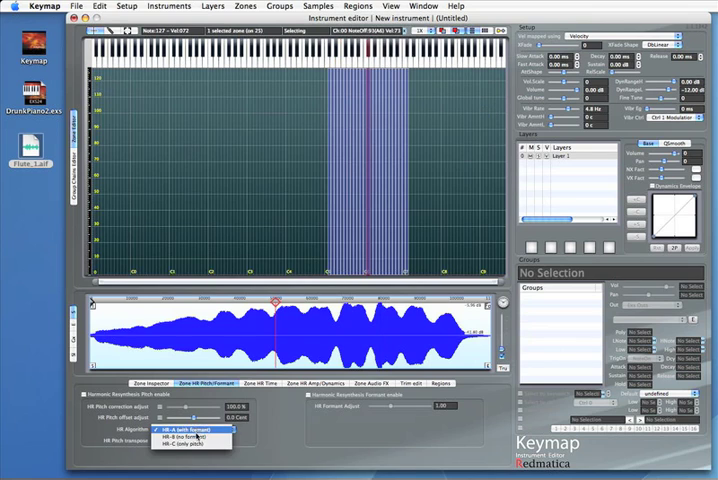
click(199, 438)
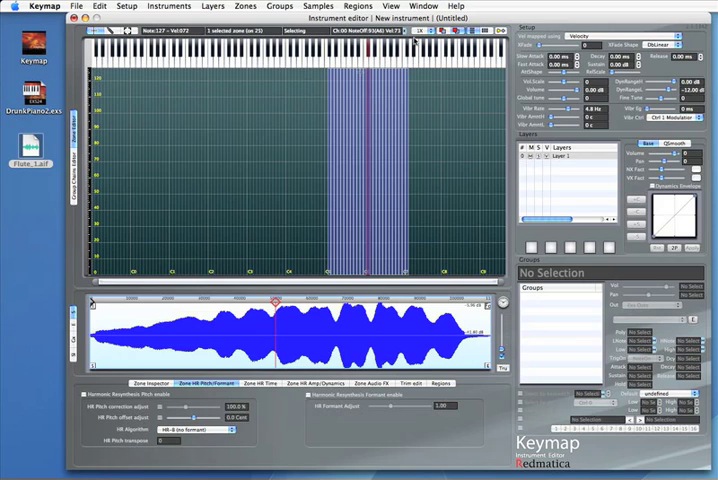
drag(312, 75, 405, 78)
click(198, 430)
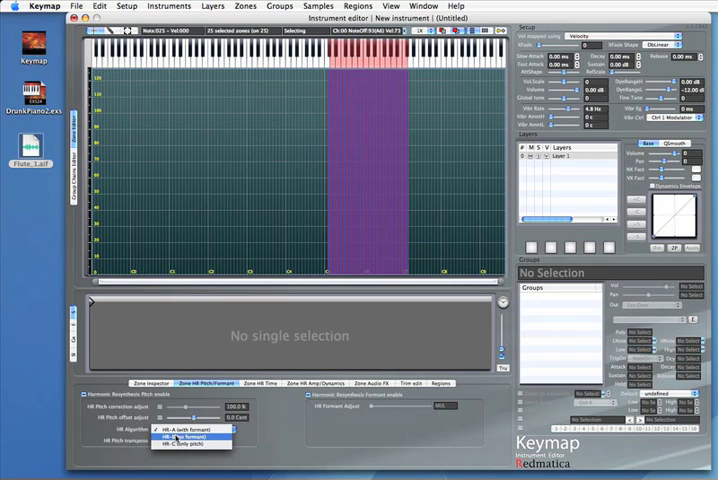
click(178, 437)
click(151, 383)
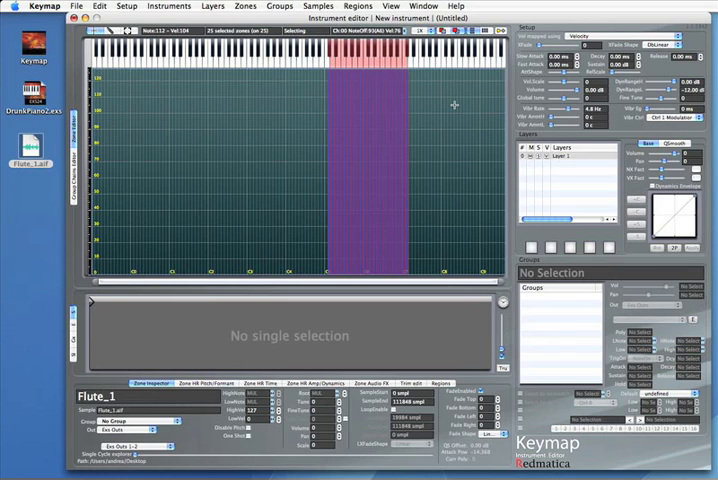
- Click an empty spot in the zone grid to deselect all 25 flute zones
click(453, 105)
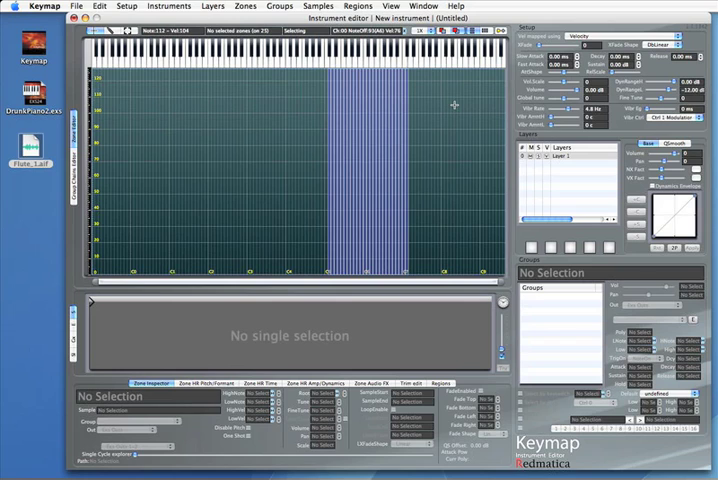